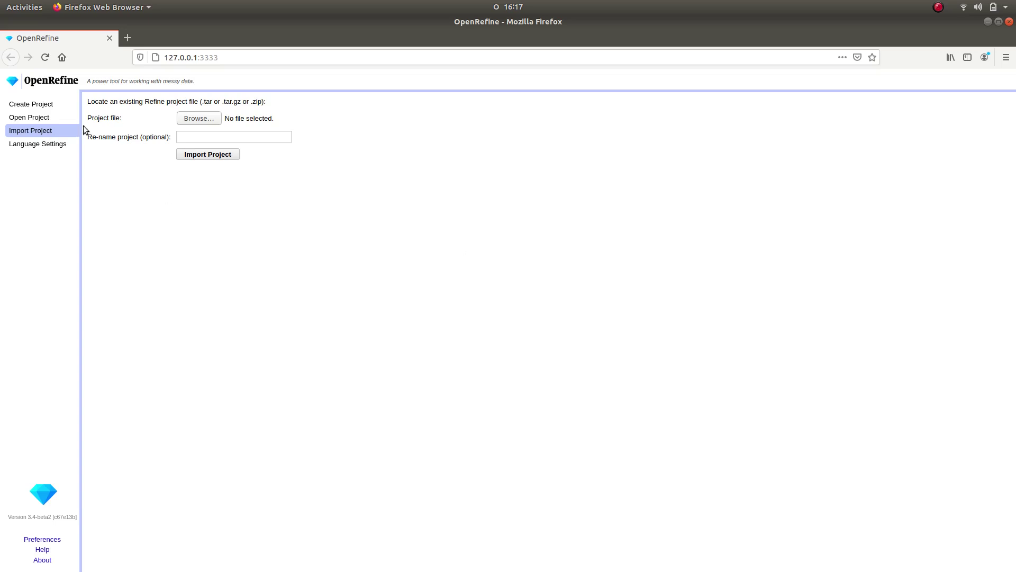
Upload Open-Refine-Example-Data-Web-Scraper-Blog.csv from this computer to start a new project
{"action": "left_click", "coordinate": [44, 104]}
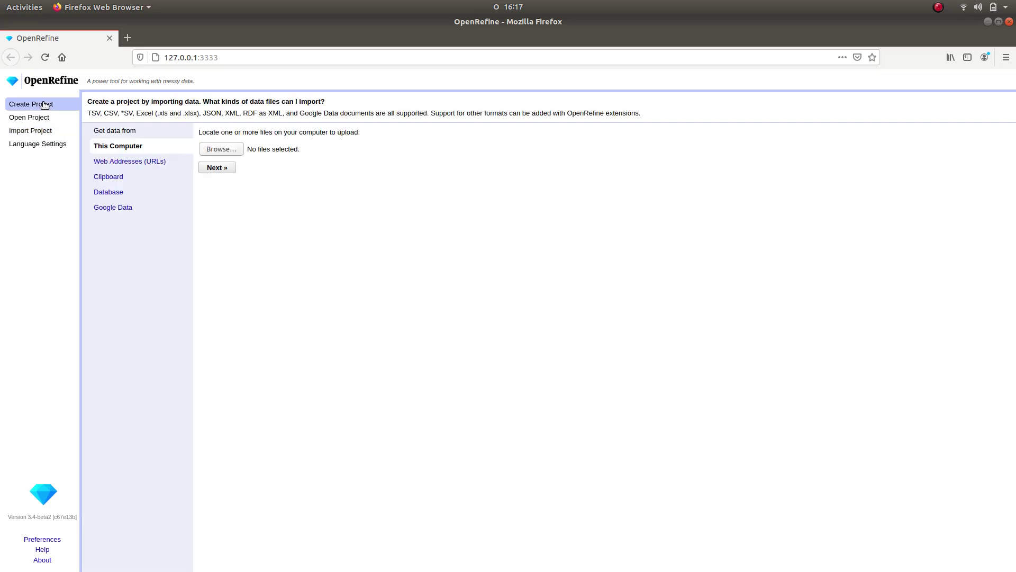
{"action": "left_click", "coordinate": [231, 150]}
{"action": "left_click", "coordinate": [487, 202]}
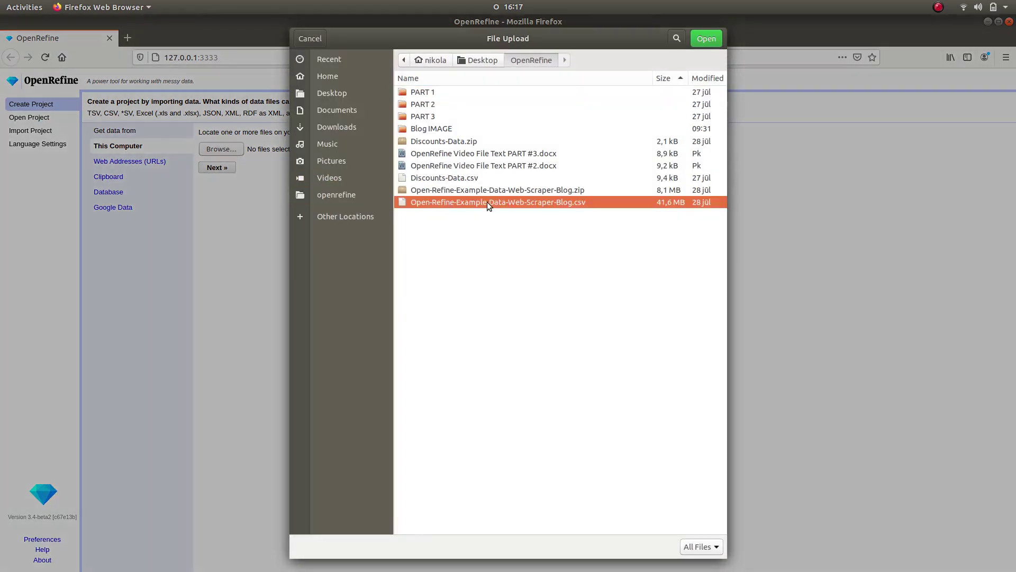
{"action": "left_click", "coordinate": [706, 39]}
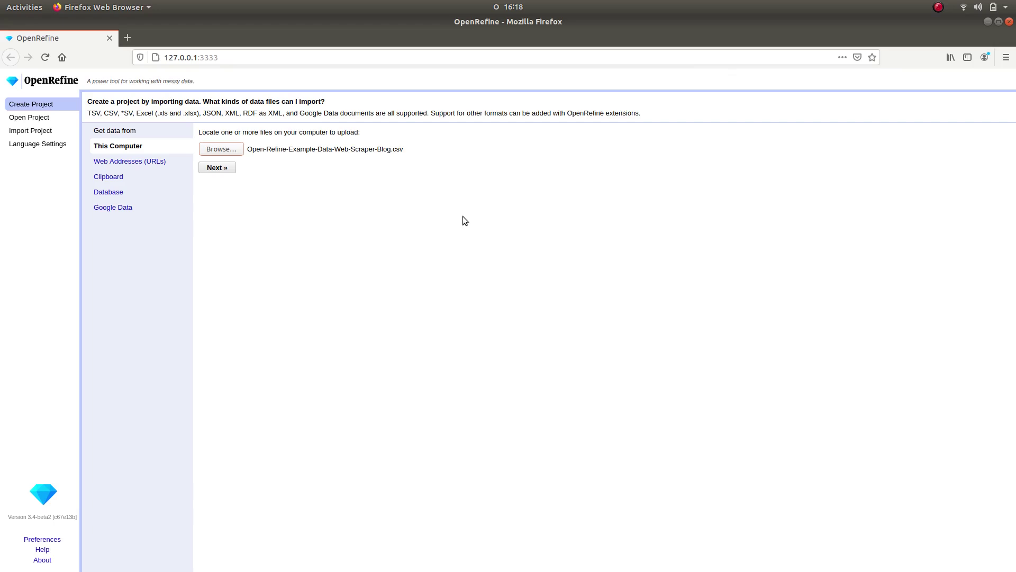
{"action": "left_click", "coordinate": [227, 169]}
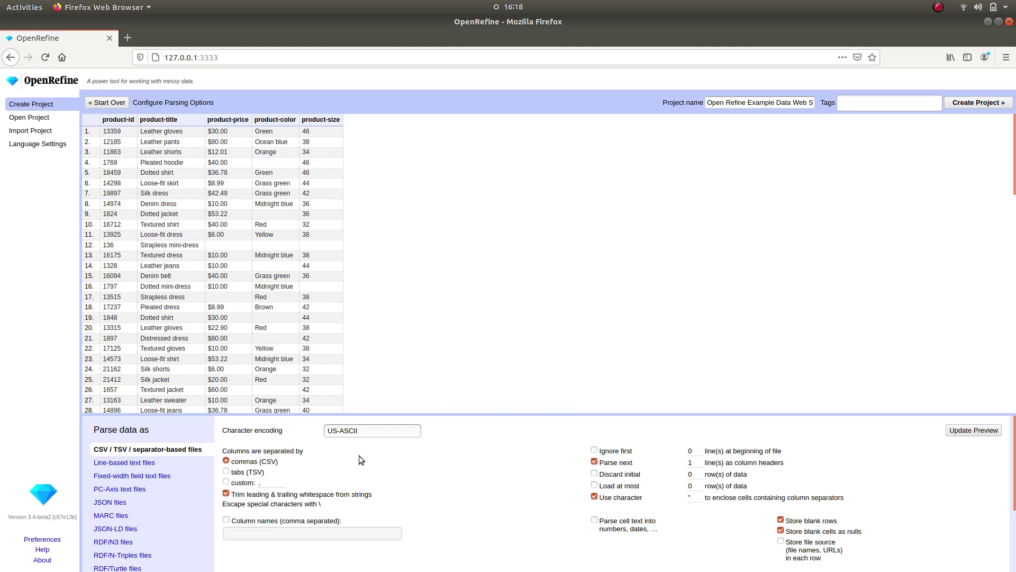
Name the project Video-File-Example, tag it Video, and create it
{"action": "triple_click", "coordinate": [258, 463]}
{"action": "left_click", "coordinate": [258, 464]}
{"action": "triple_click", "coordinate": [777, 107]}
{"action": "type", "text": "Video-File-Example"}
{"action": "left_click", "coordinate": [863, 105]}
{"action": "type", "text": "Video"}
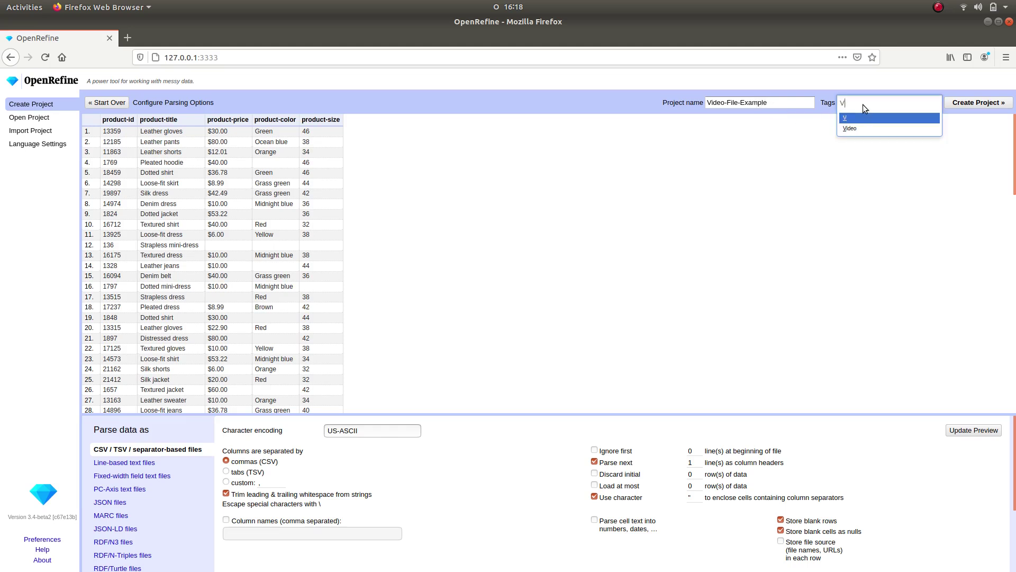
{"action": "key", "text": "Return"}
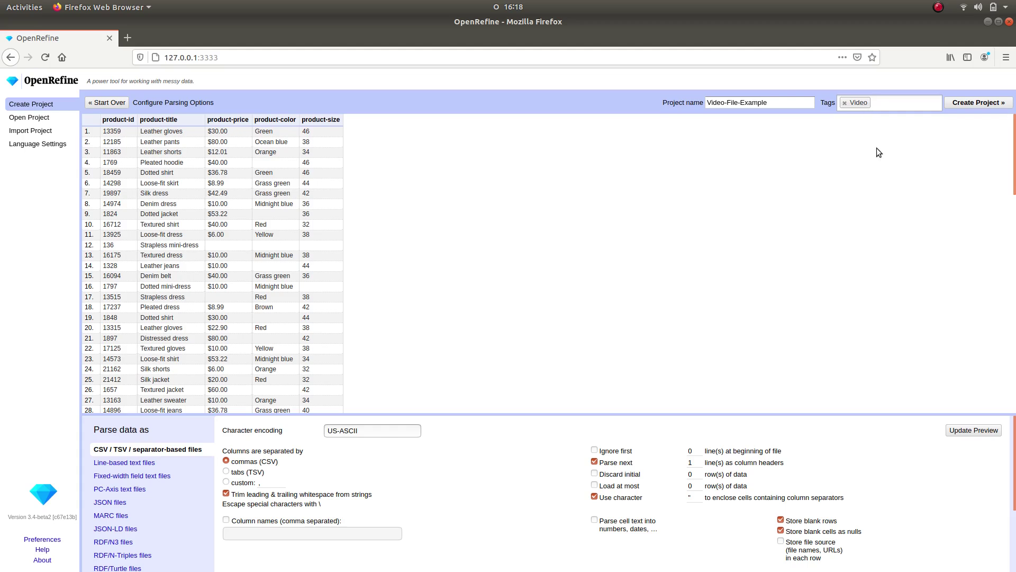
{"action": "left_click", "coordinate": [969, 102]}
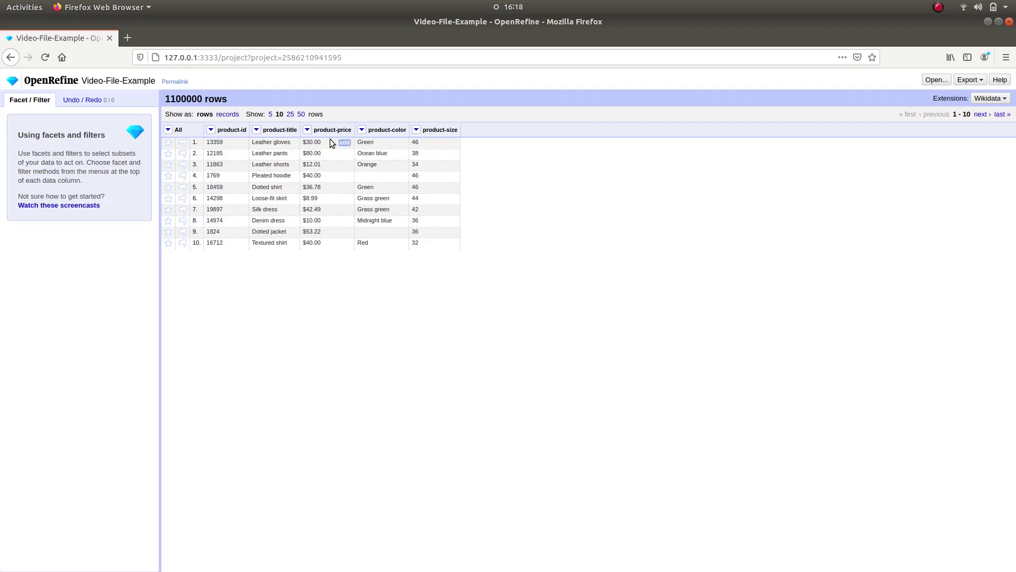
Show 25 rows per page and look through the product-id, title, price and color column menus
{"action": "left_click", "coordinate": [290, 115]}
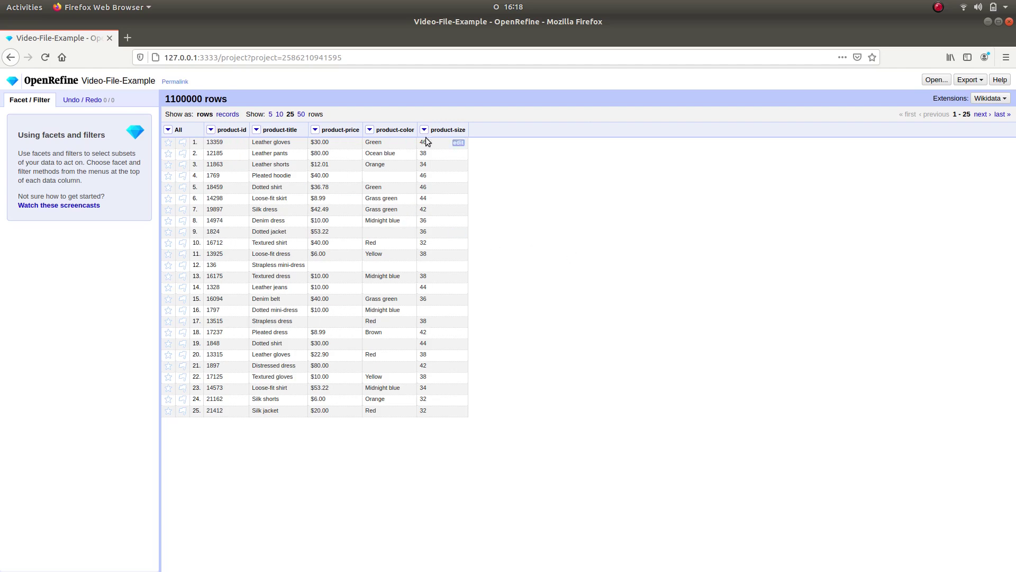
{"action": "left_click", "coordinate": [211, 130]}
{"action": "left_click", "coordinate": [222, 135]}
{"action": "left_click", "coordinate": [258, 130]}
{"action": "left_click", "coordinate": [309, 139]}
{"action": "left_click", "coordinate": [315, 133]}
{"action": "left_click", "coordinate": [367, 132]}
{"action": "left_click", "coordinate": [369, 130]}
{"action": "left_click", "coordinate": [369, 133]}
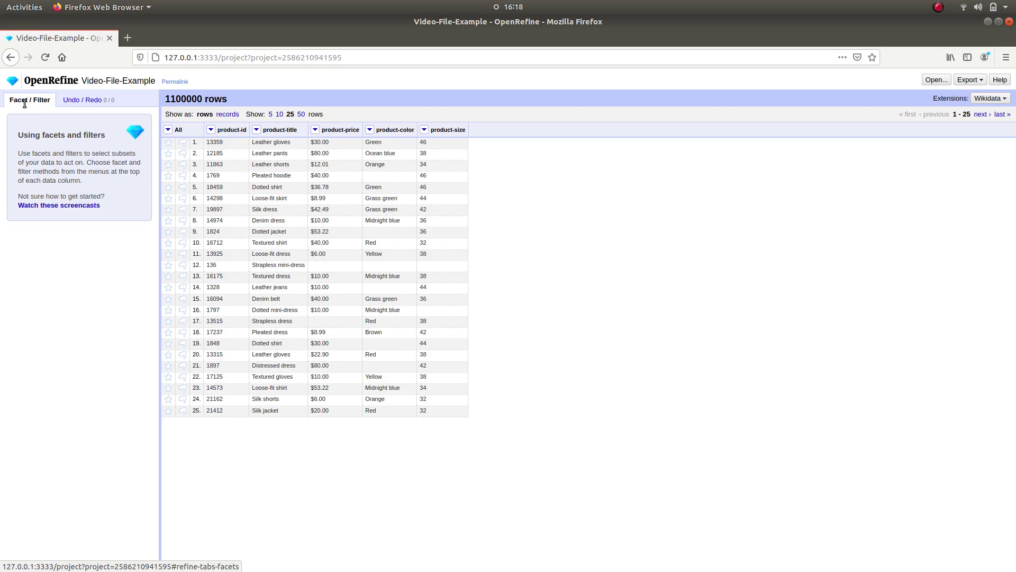
Review the Undo/Redo change history, then return to the Facet/Filter panel
{"action": "left_click", "coordinate": [75, 101]}
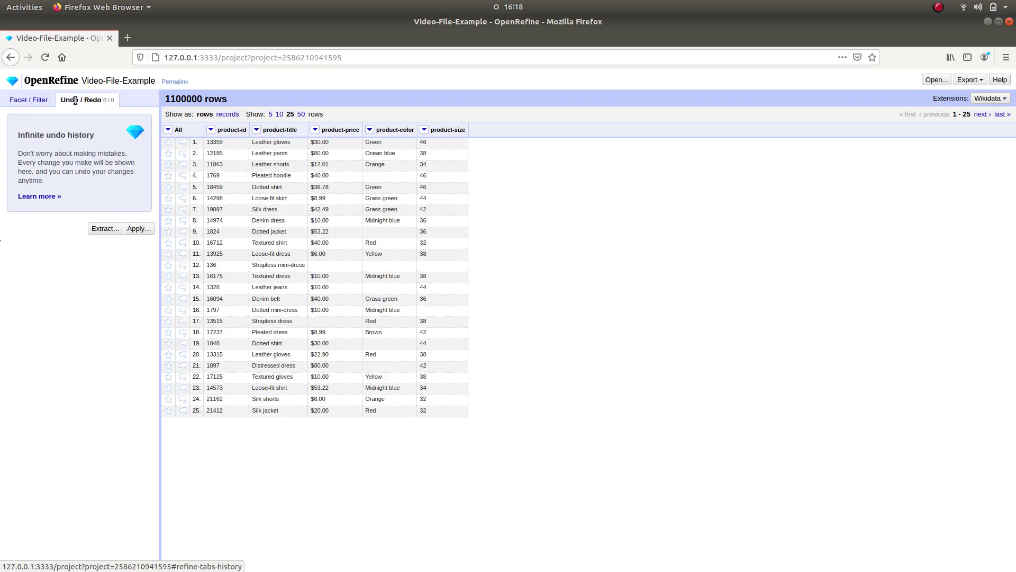
{"action": "left_click", "coordinate": [41, 98]}
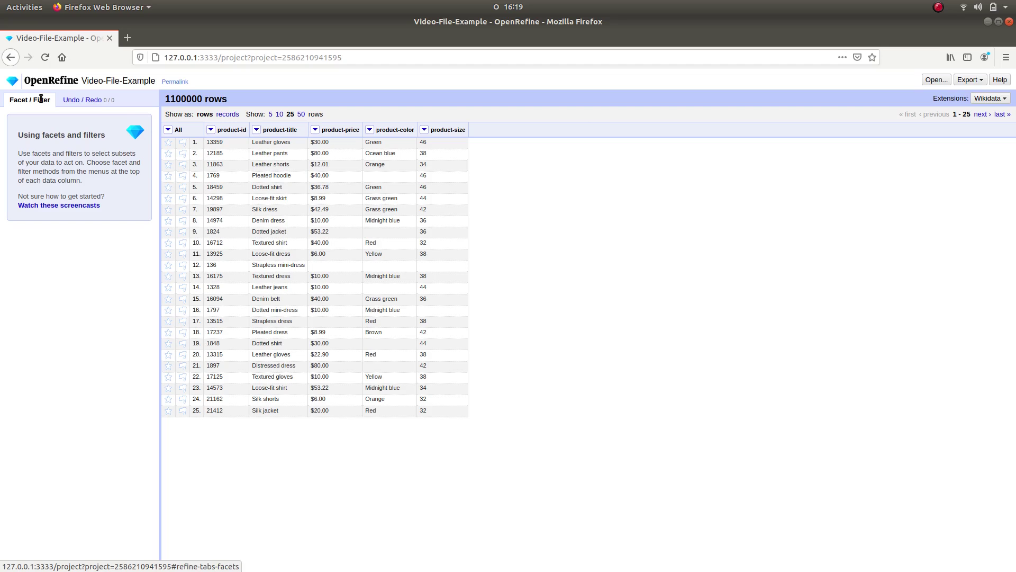
{"action": "left_click", "coordinate": [73, 100]}
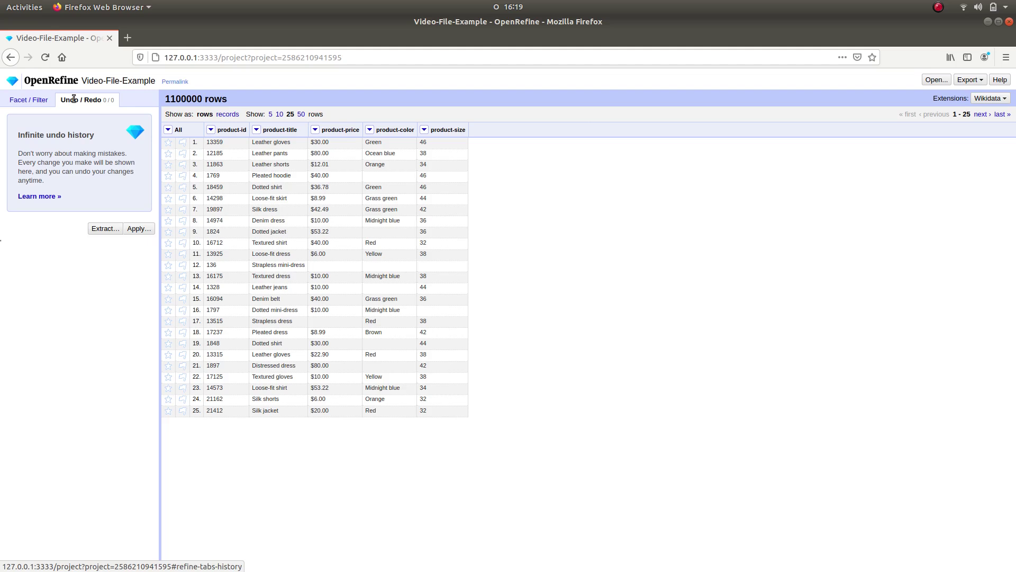
{"action": "left_click", "coordinate": [43, 99]}
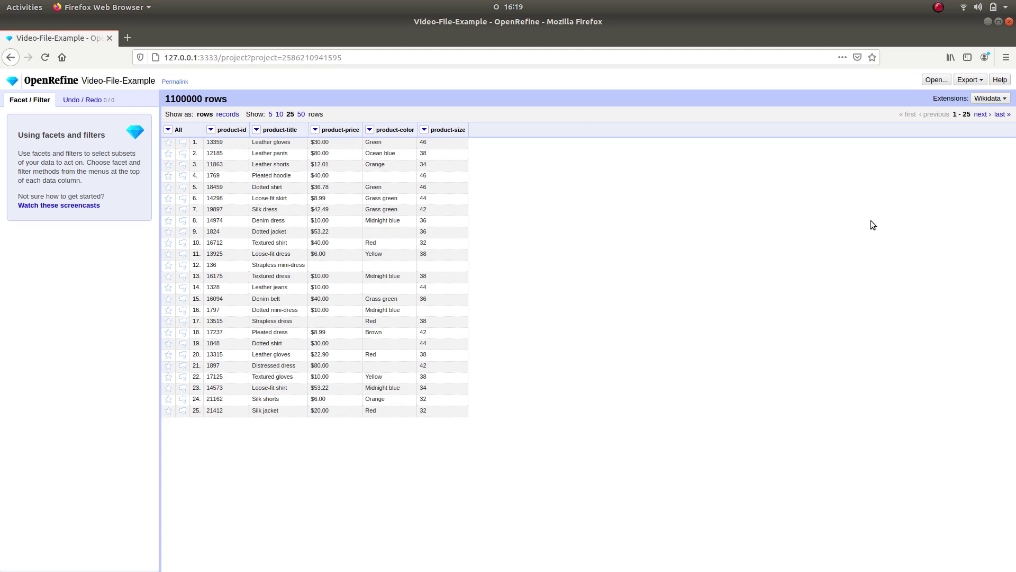
Page forward to rows 126-150, back to rows 26-50, then to the first page
{"action": "left_click", "coordinate": [980, 115]}
{"action": "left_click", "coordinate": [980, 114]}
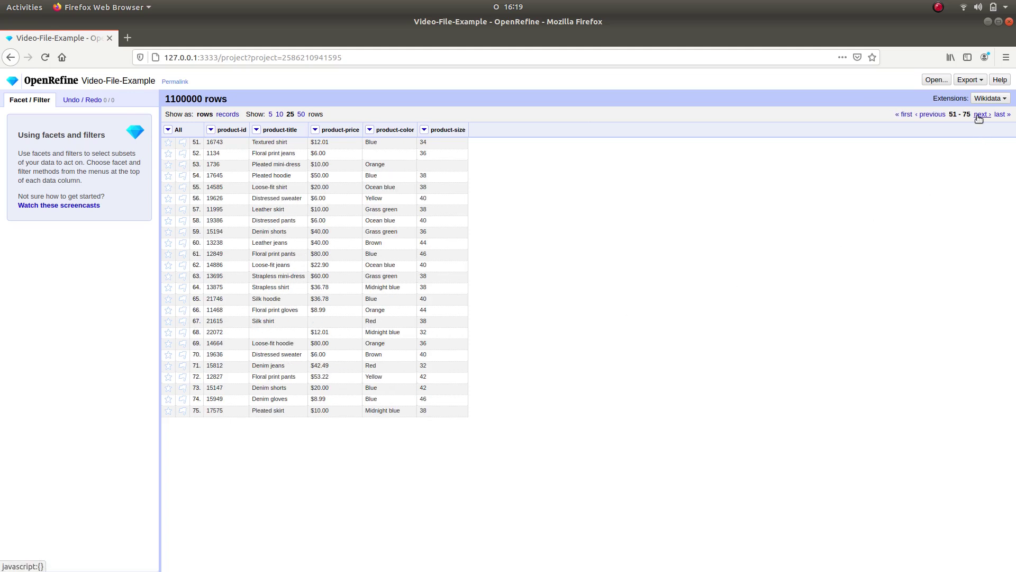
{"action": "left_click", "coordinate": [980, 115]}
{"action": "left_click", "coordinate": [980, 115]}
{"action": "left_click", "coordinate": [980, 115]}
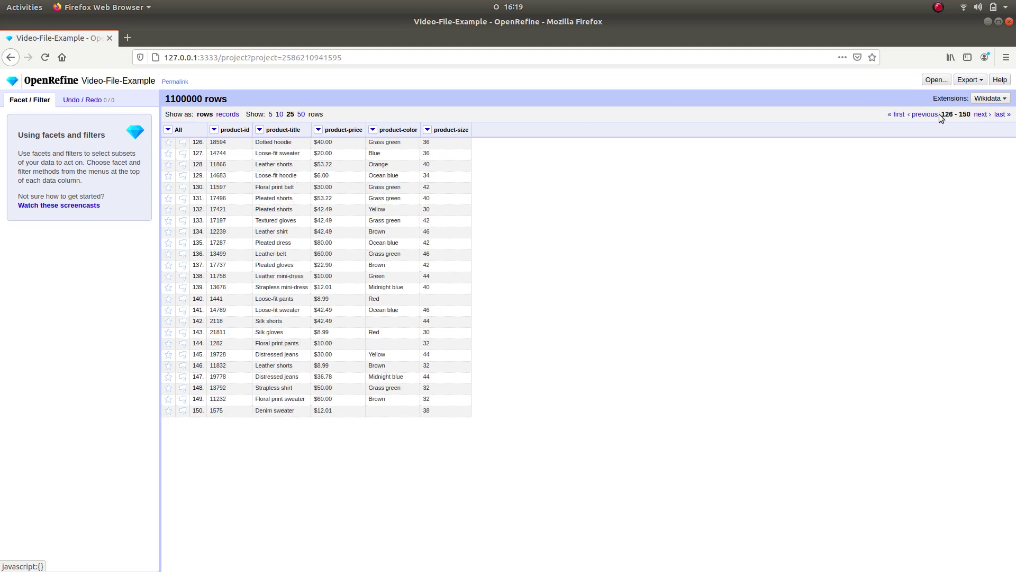
{"action": "left_click", "coordinate": [932, 114]}
{"action": "left_click", "coordinate": [930, 114]}
{"action": "left_click", "coordinate": [925, 115]}
{"action": "left_click", "coordinate": [920, 115]}
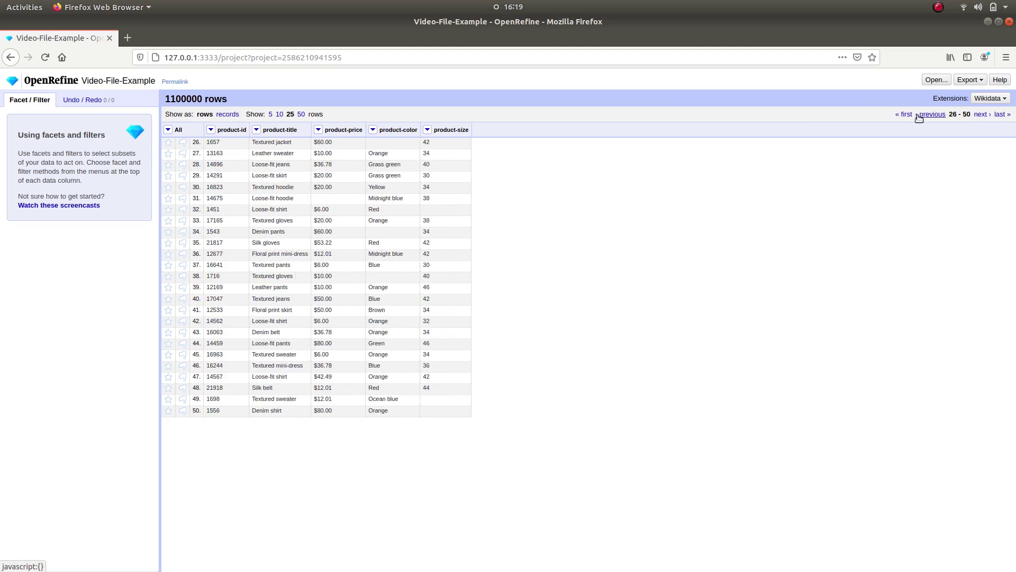
{"action": "left_click", "coordinate": [906, 115]}
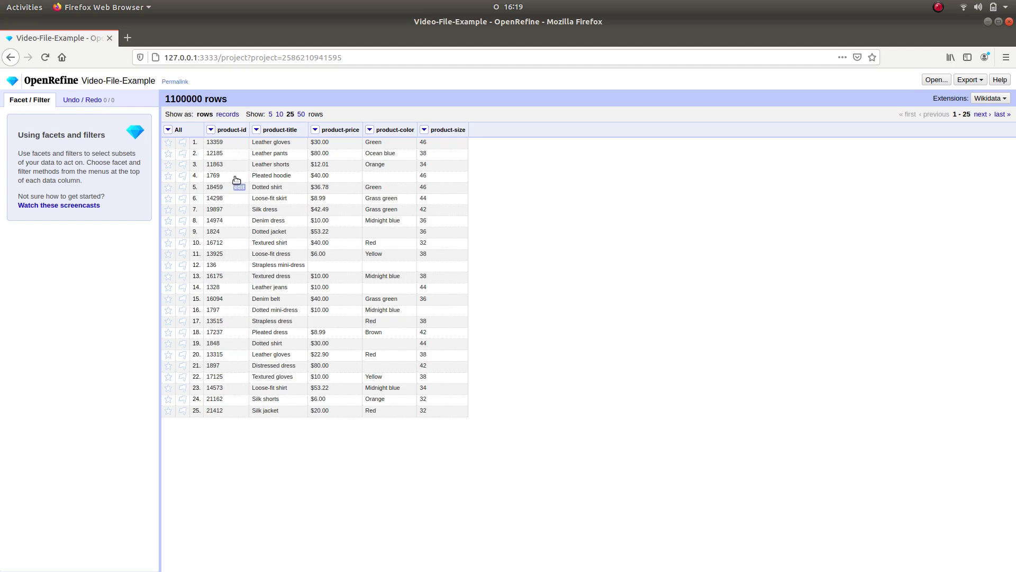
Add a numeric facet on the product-id column
{"action": "left_click", "coordinate": [210, 130]}
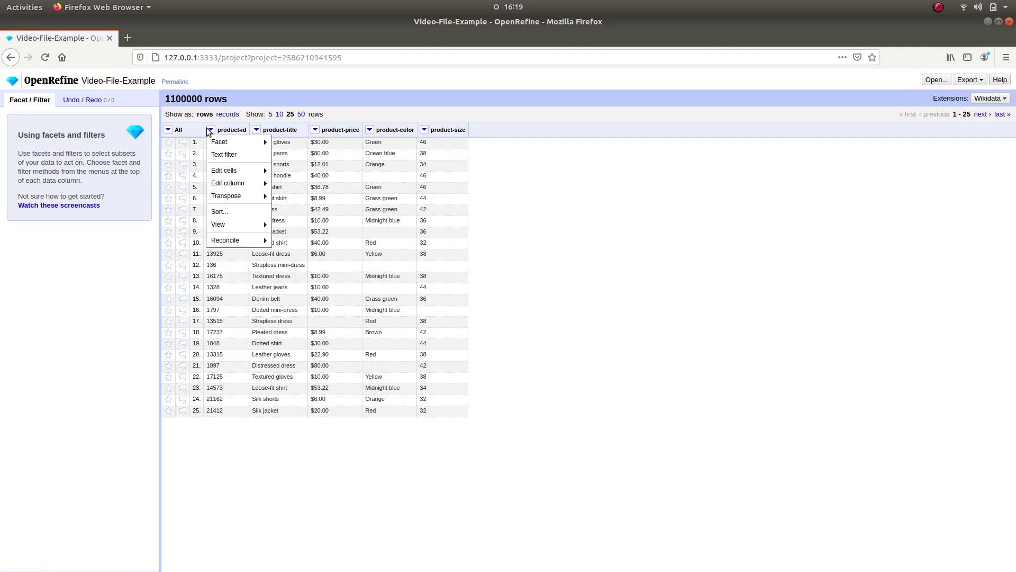
{"action": "mouse_move", "coordinate": [222, 142]}
{"action": "left_click", "coordinate": [295, 156]}
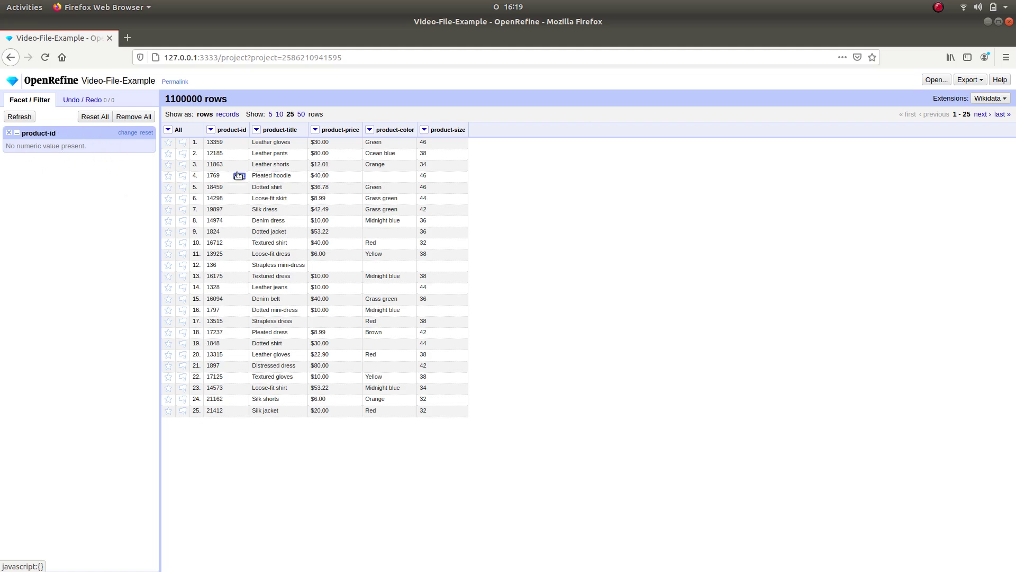
Convert product-id cells to numbers and filter to the 2 non-numeric 45A343 rows
{"action": "left_click", "coordinate": [210, 130]}
{"action": "mouse_move", "coordinate": [228, 171]}
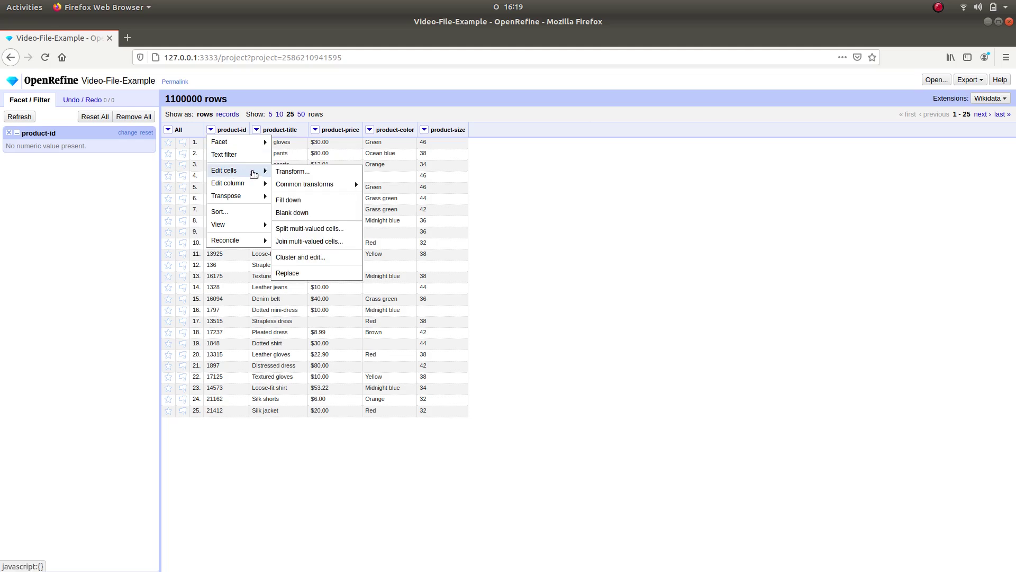
{"action": "mouse_move", "coordinate": [312, 184]}
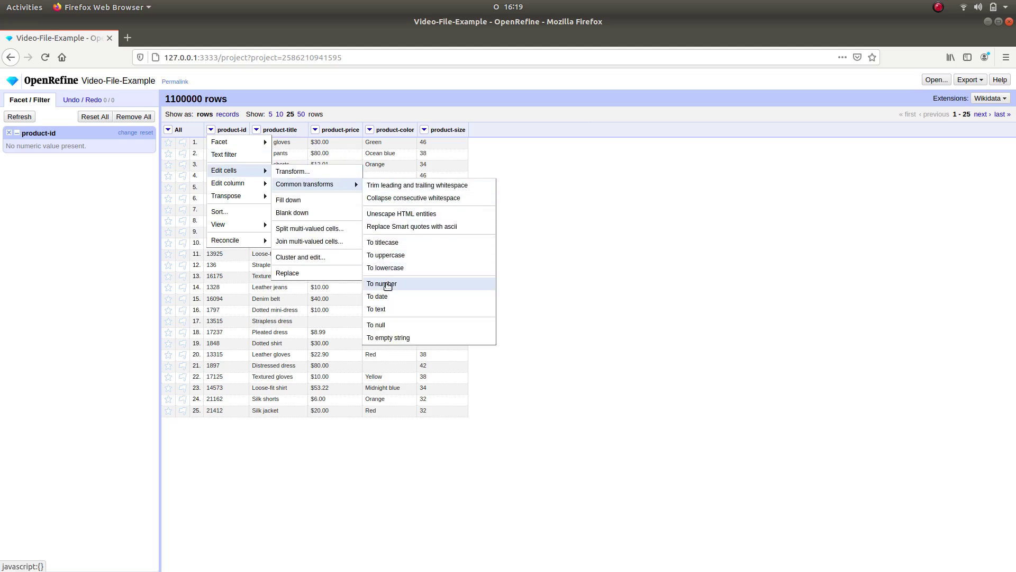
{"action": "left_click", "coordinate": [382, 284]}
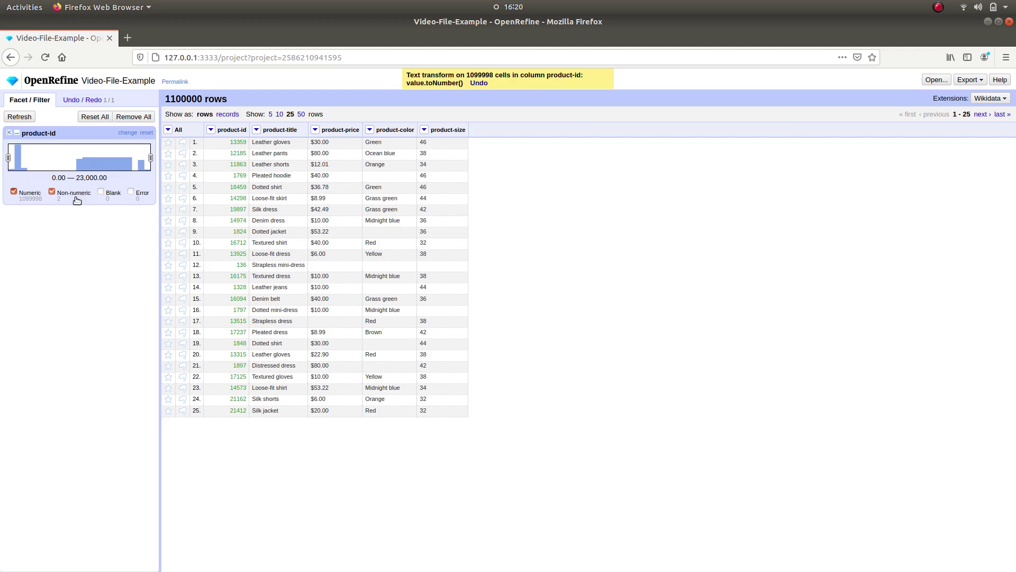
{"action": "left_click", "coordinate": [13, 192]}
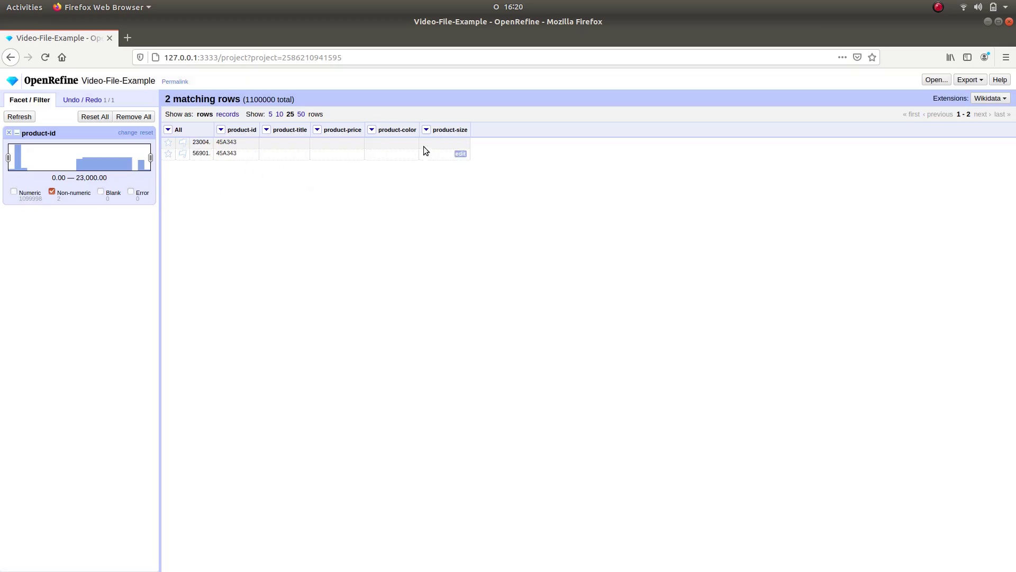
Remove the two 45A343 rows and close the product-id facet, leaving 1099998 rows
{"action": "left_click", "coordinate": [168, 130]}
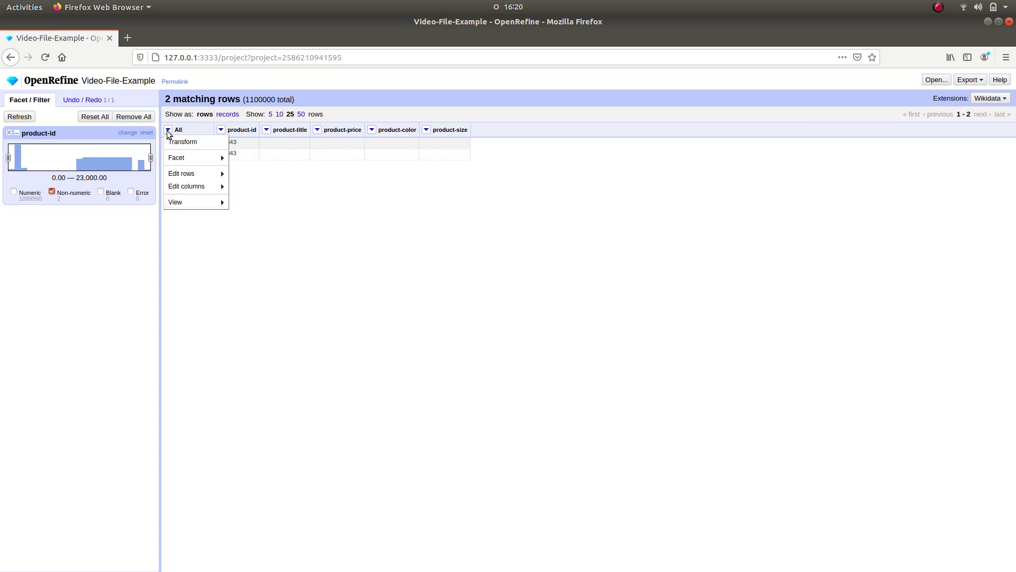
{"action": "mouse_move", "coordinate": [206, 174]}
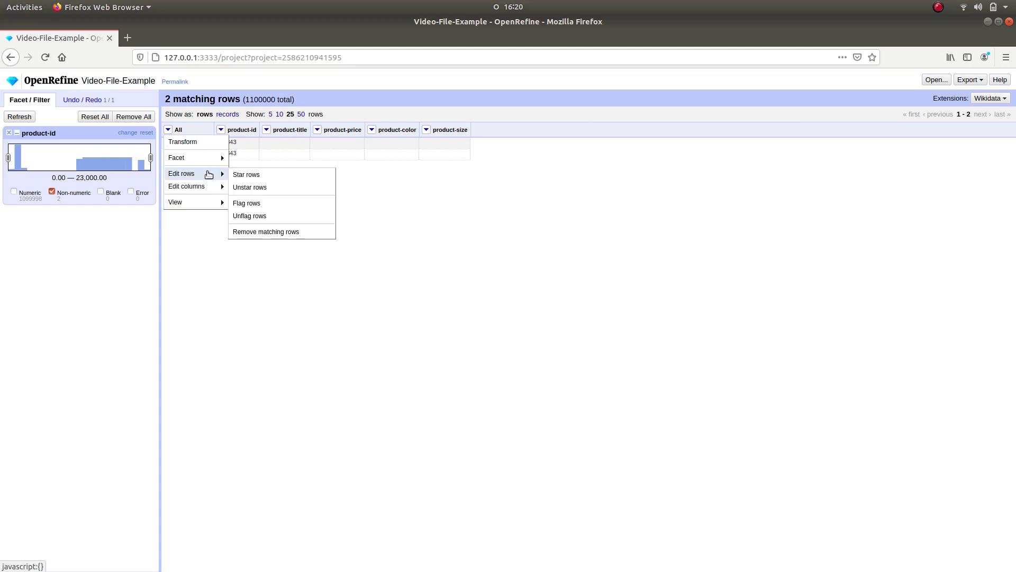
{"action": "left_click", "coordinate": [262, 231]}
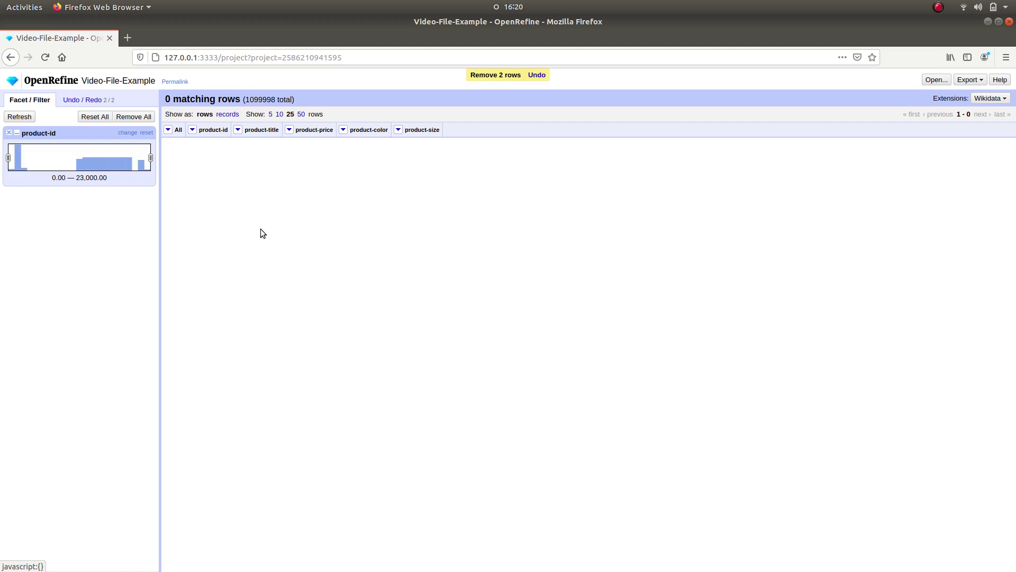
{"action": "left_click", "coordinate": [9, 133]}
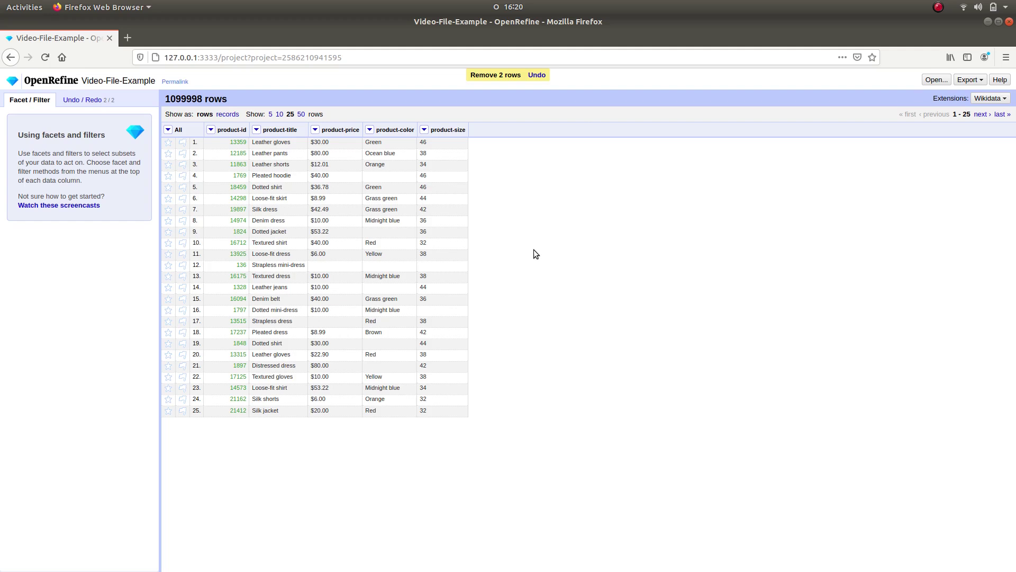
Sort product-id as numbers, smallest first, and reorder the rows permanently
{"action": "left_click", "coordinate": [211, 130]}
{"action": "left_click", "coordinate": [222, 209]}
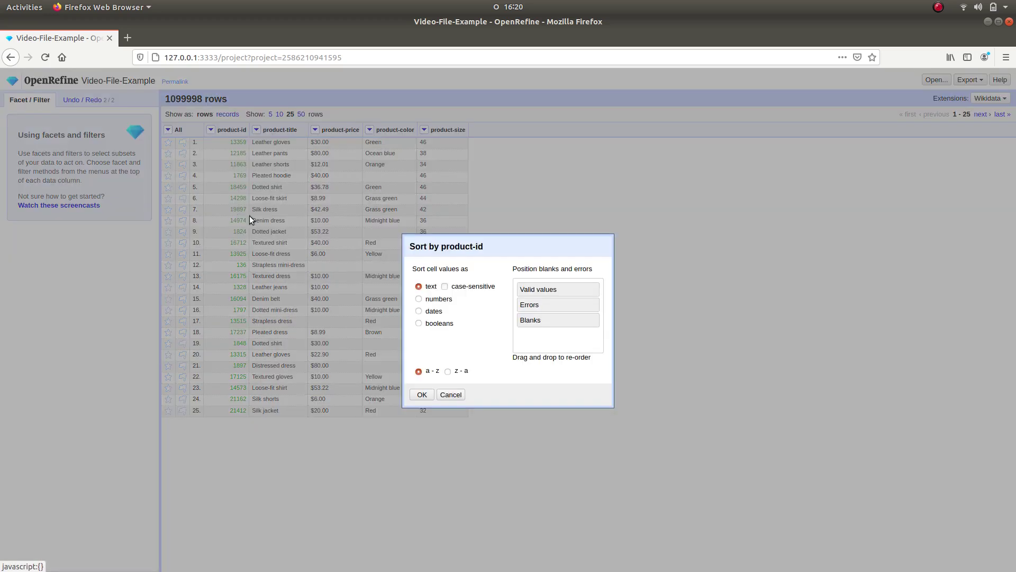
{"action": "left_click", "coordinate": [428, 302]}
{"action": "left_click", "coordinate": [422, 394]}
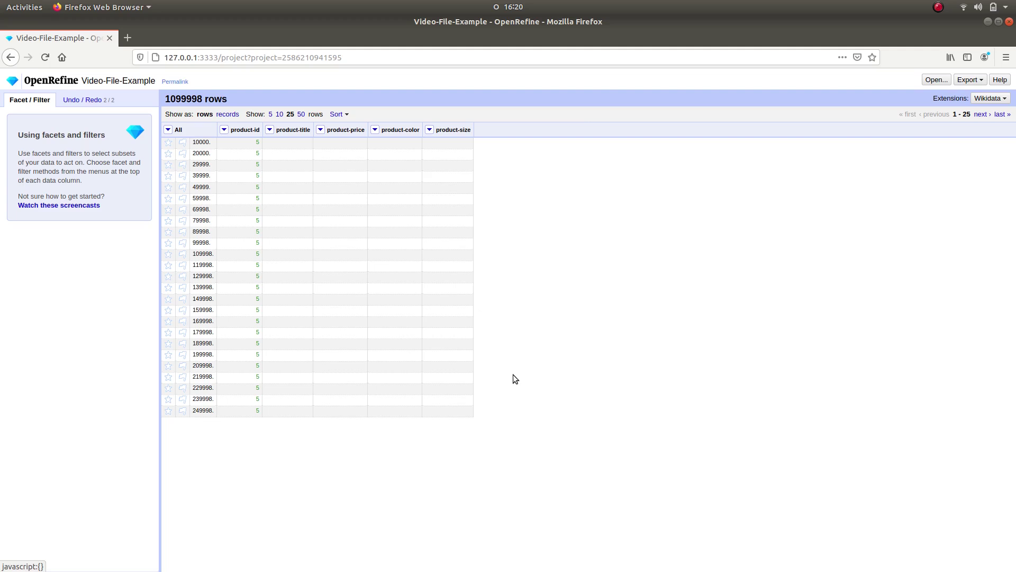
{"action": "left_click", "coordinate": [338, 114]}
{"action": "left_click", "coordinate": [354, 138]}
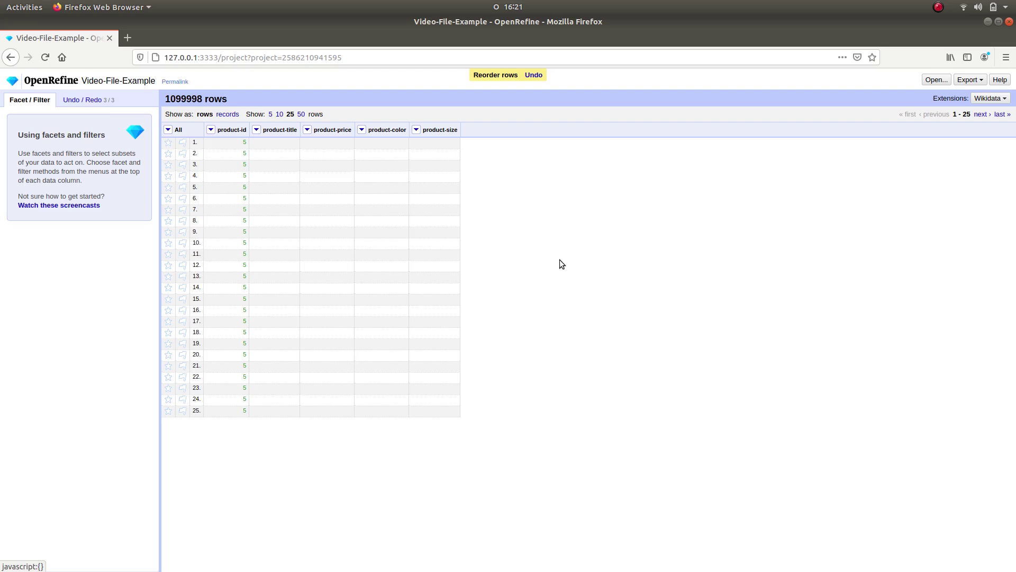
Blank down the product-id column, clearing 1091079 repeated ids
{"action": "left_click", "coordinate": [210, 129]}
{"action": "mouse_move", "coordinate": [225, 168]}
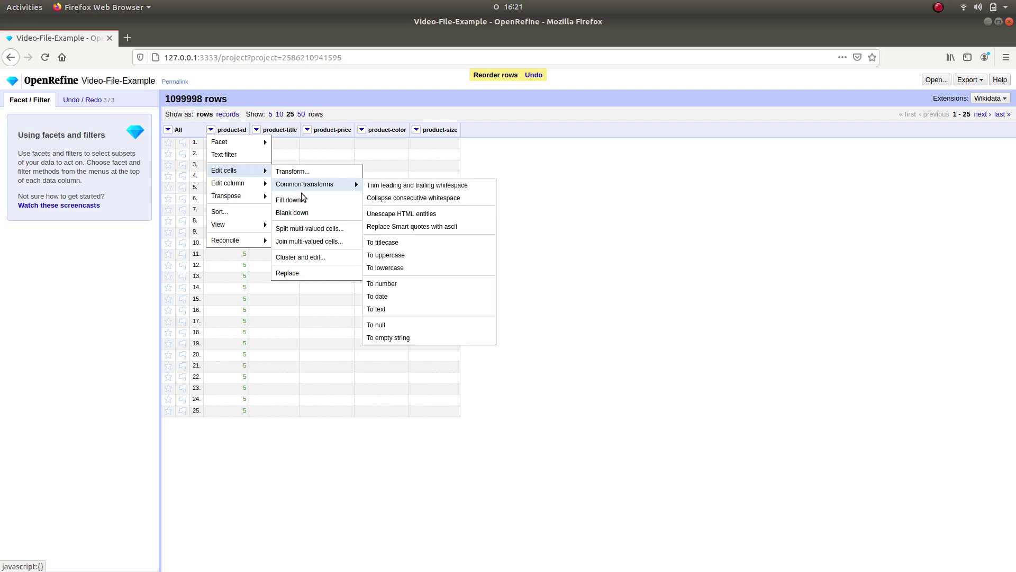
{"action": "left_click", "coordinate": [305, 211]}
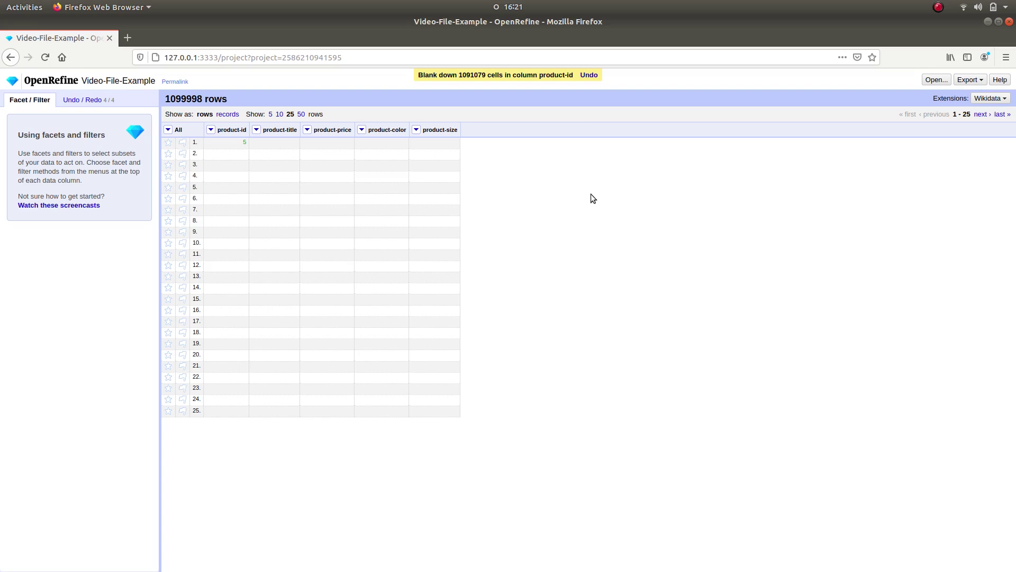
Facet product-id by blank and show only the blank-id rows
{"action": "left_click", "coordinate": [211, 129]}
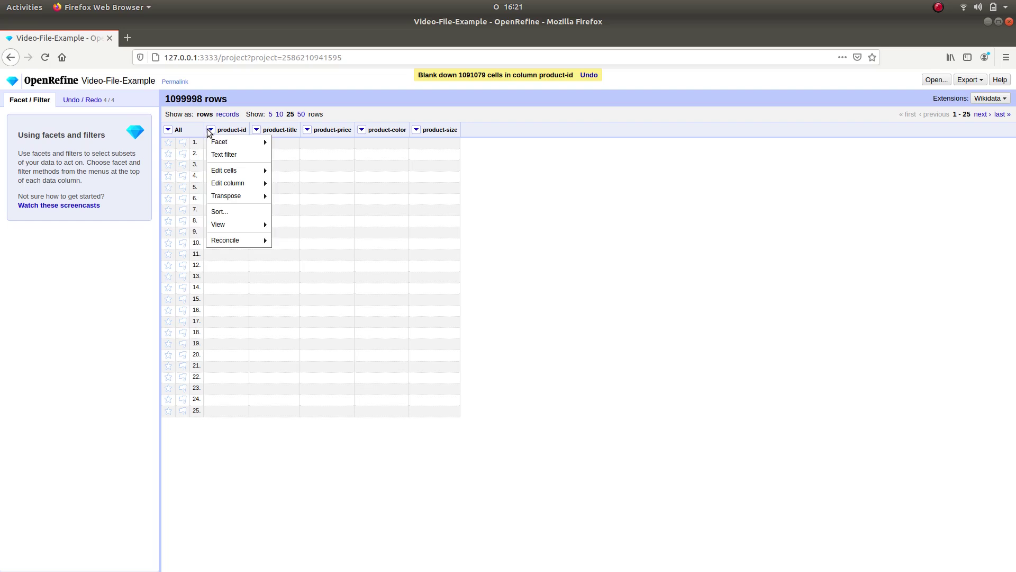
{"action": "mouse_move", "coordinate": [226, 144]}
{"action": "mouse_move", "coordinate": [332, 224]}
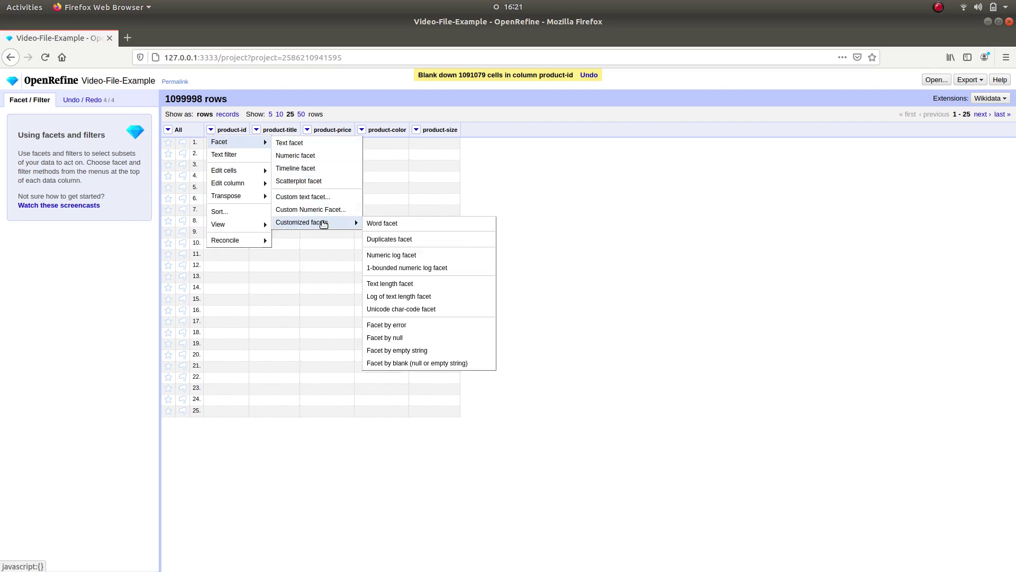
{"action": "left_click", "coordinate": [407, 362]}
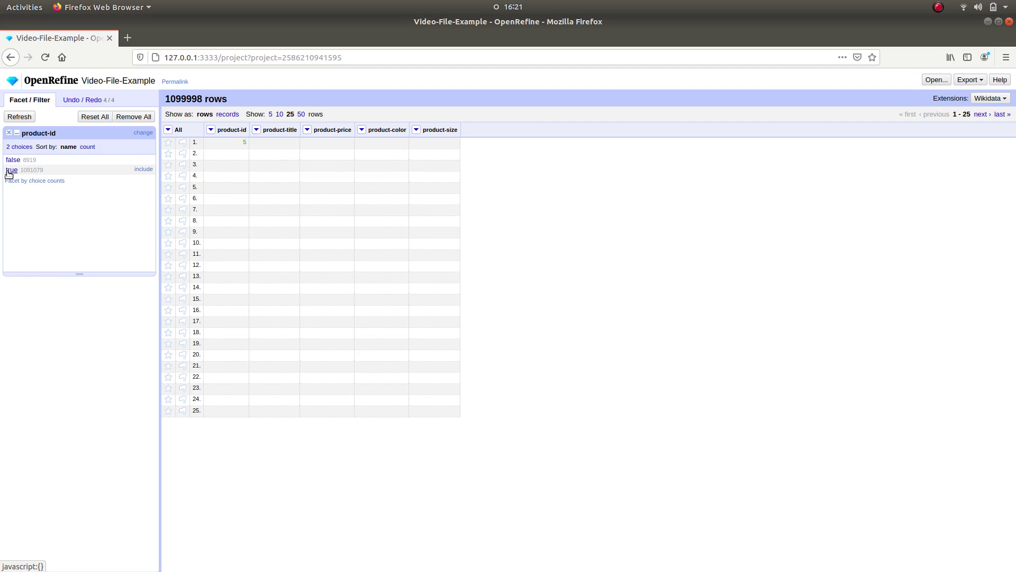
{"action": "left_click", "coordinate": [10, 170]}
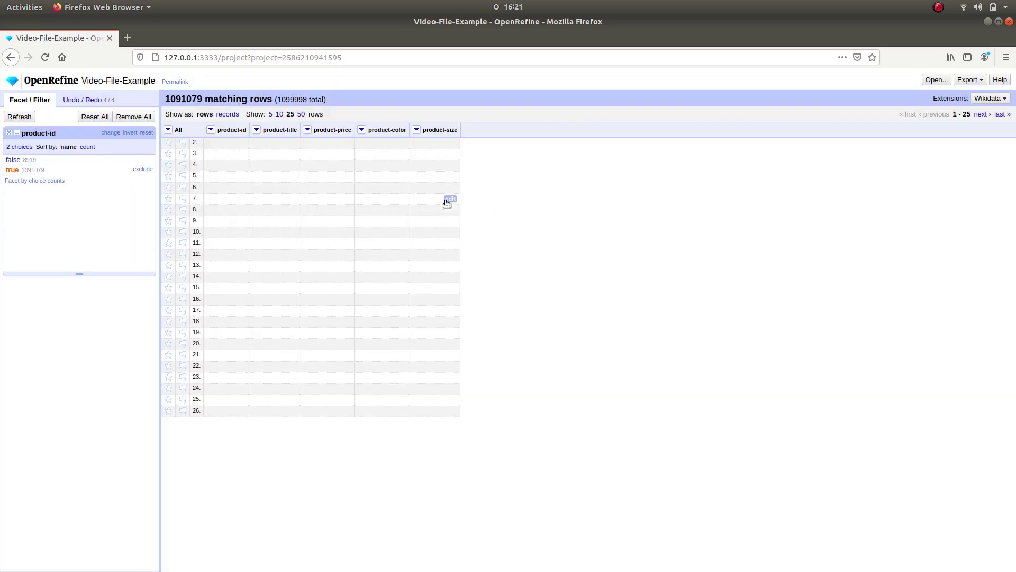
Remove all matching blank-id rows, leaving 8919 rows
{"action": "left_click", "coordinate": [168, 130]}
{"action": "mouse_move", "coordinate": [222, 174]}
{"action": "left_click", "coordinate": [269, 232]}
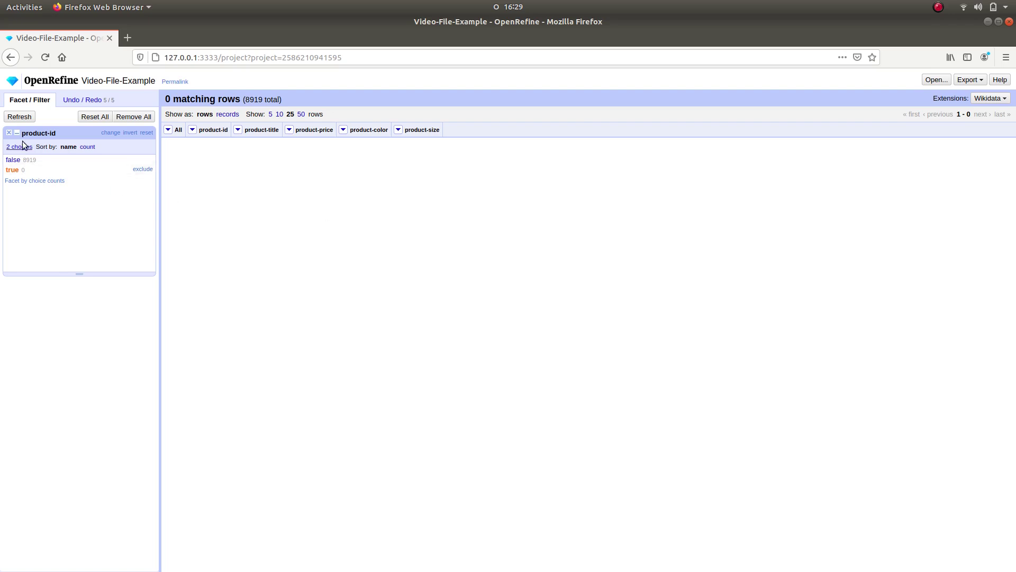
Flag the leftover product-id 5 row and filter to flagged rows only
{"action": "left_click", "coordinate": [9, 133]}
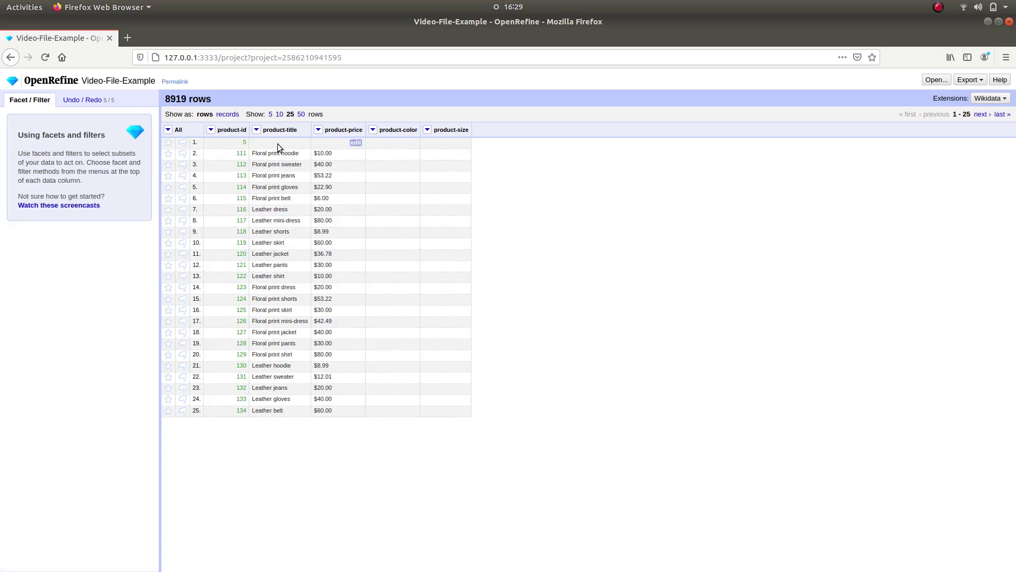
{"action": "left_click", "coordinate": [182, 142]}
{"action": "left_click", "coordinate": [168, 130]}
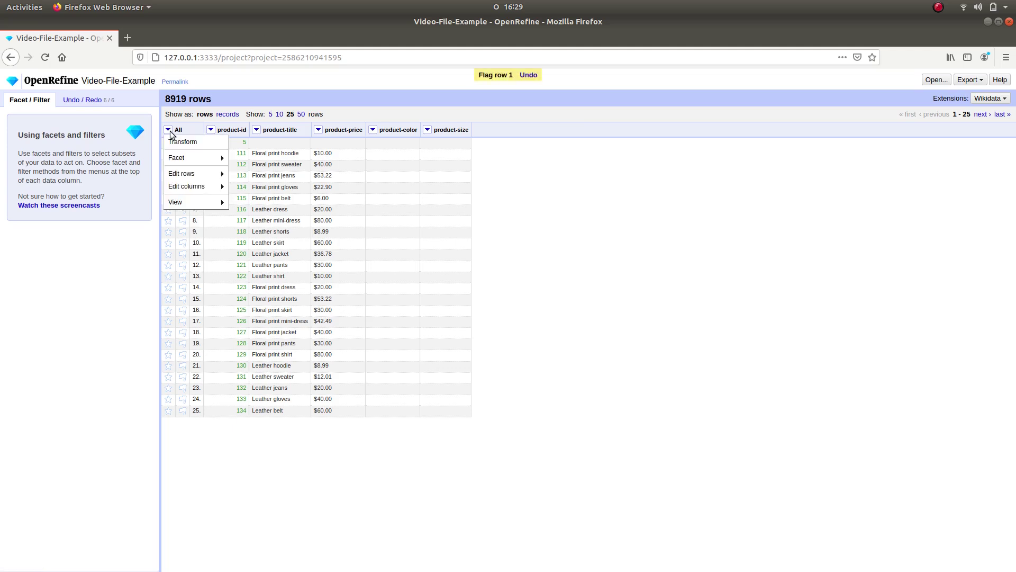
{"action": "mouse_move", "coordinate": [189, 158]}
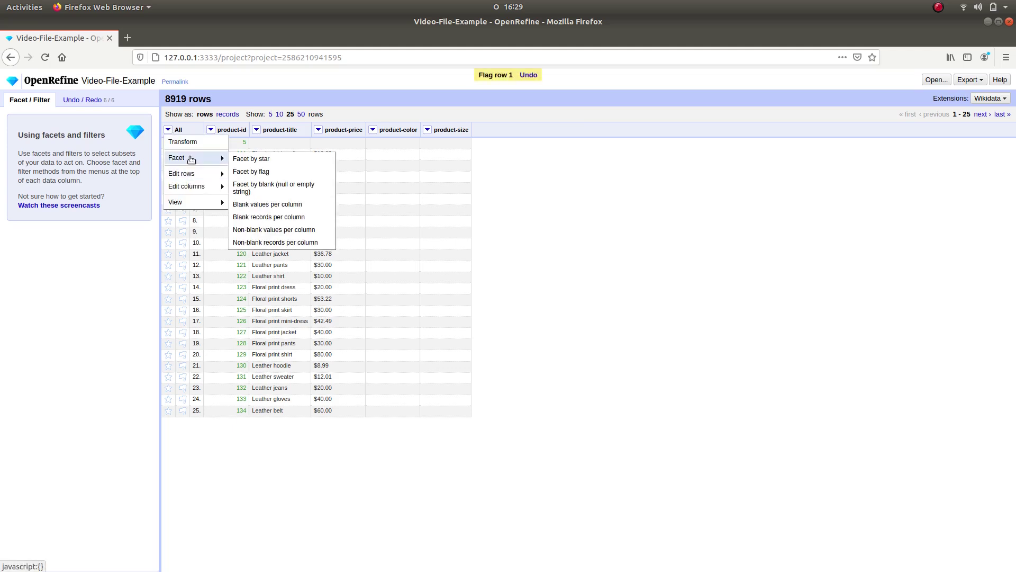
{"action": "left_click", "coordinate": [249, 171]}
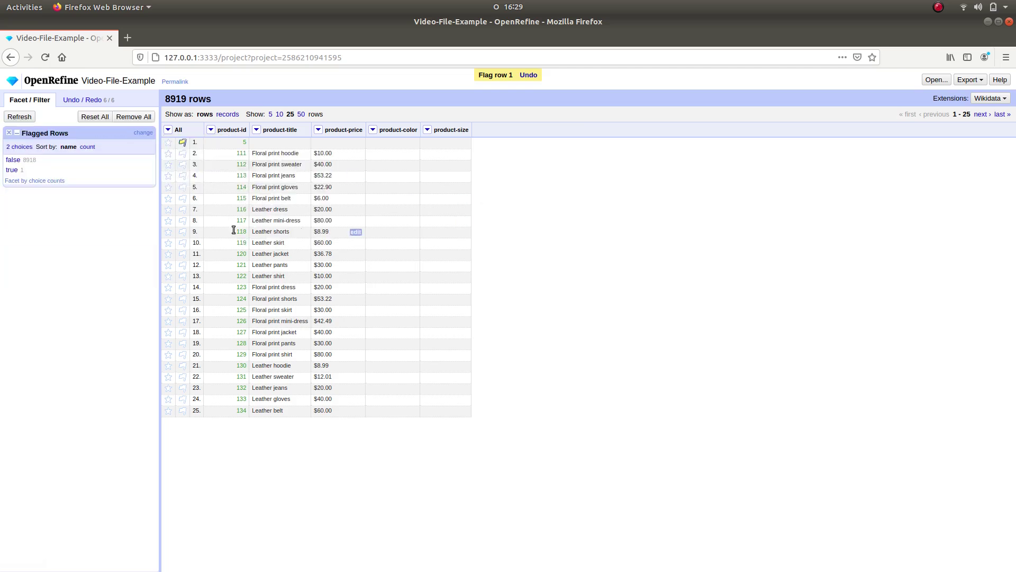
{"action": "left_click", "coordinate": [12, 170]}
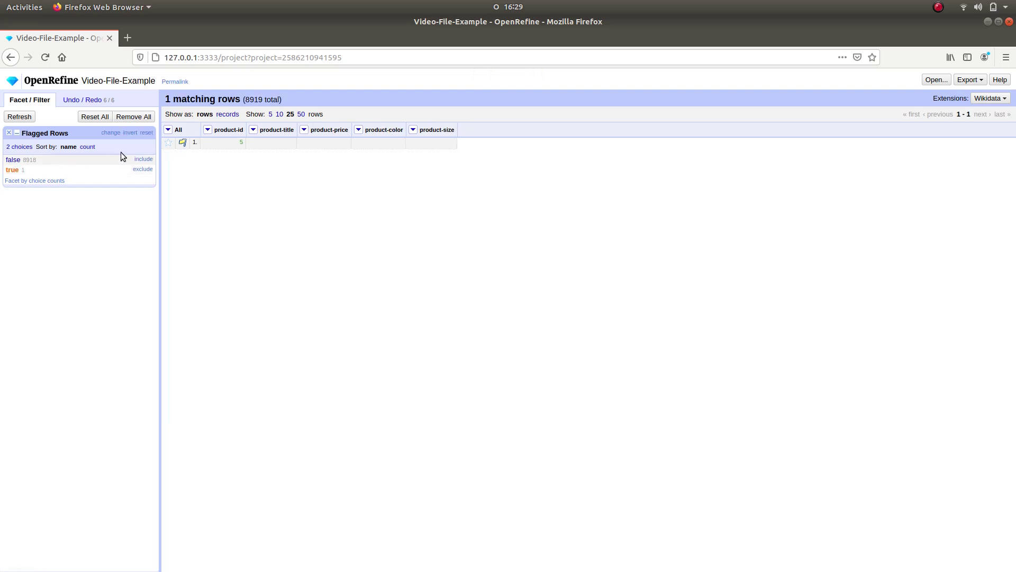
Remove the flagged row and clear the facet, leaving 8918 rows
{"action": "left_click", "coordinate": [168, 130]}
{"action": "mouse_move", "coordinate": [186, 174]}
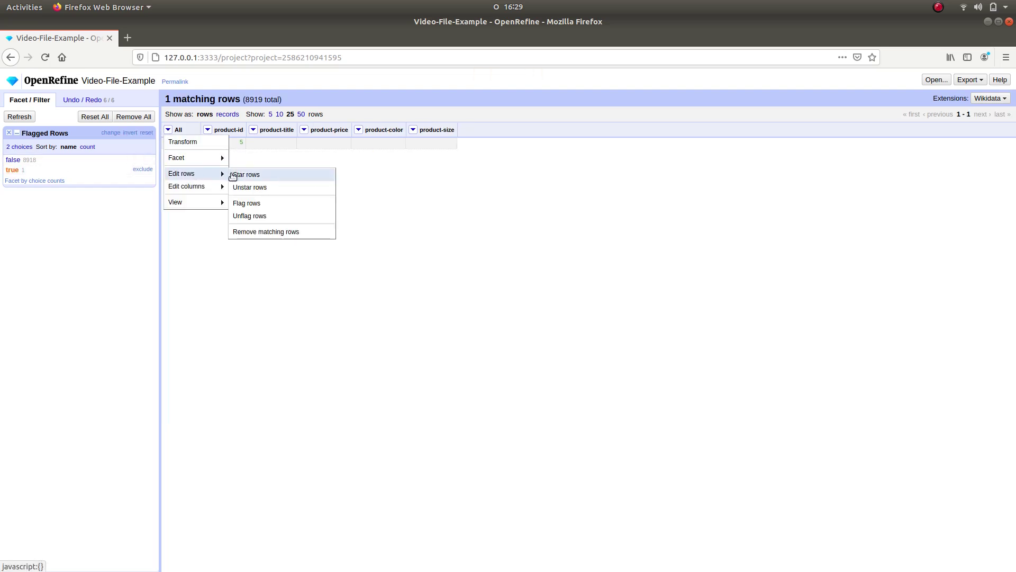
{"action": "left_click", "coordinate": [259, 231]}
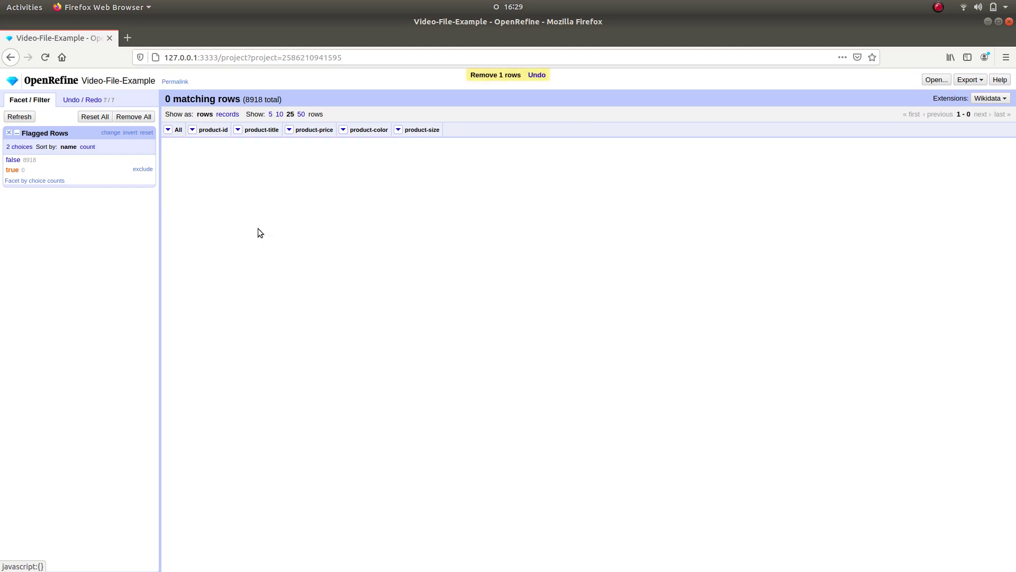
{"action": "left_click", "coordinate": [9, 132]}
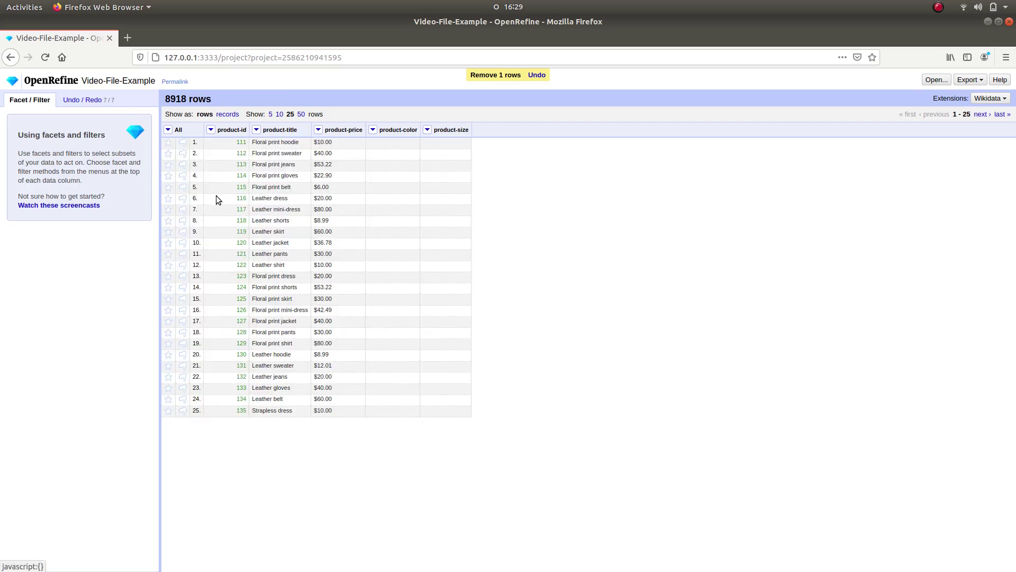